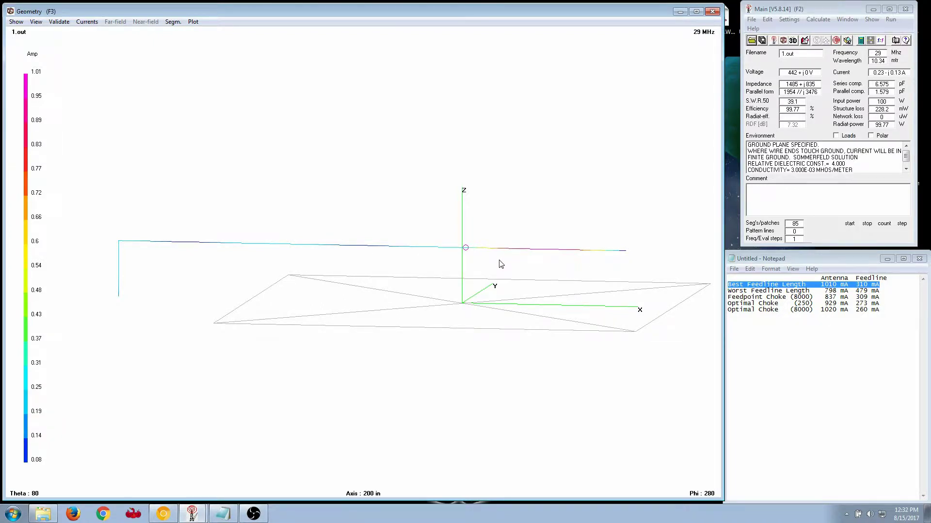
- In Notepad, highlight the Best Feedline Length row showing 1010 mA antenna and 310 mA feedline current
double_click(824, 286)
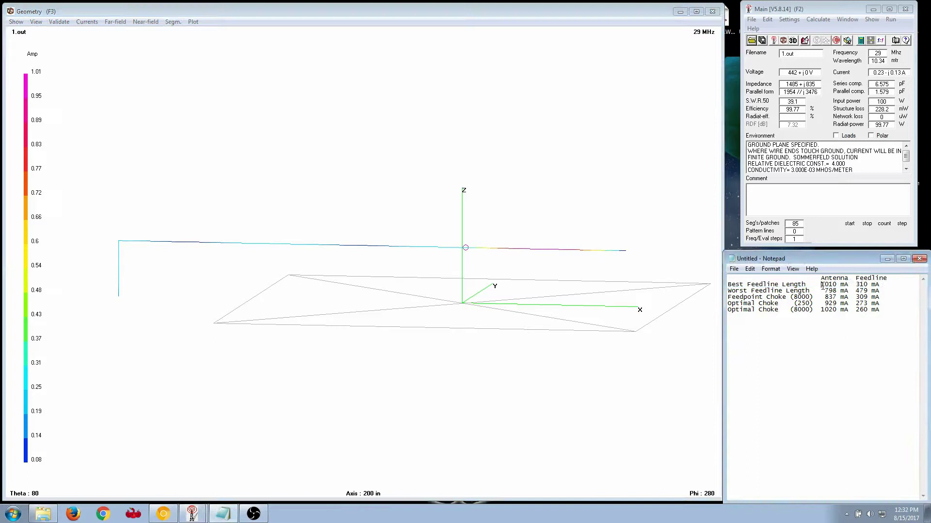
double_click(861, 285)
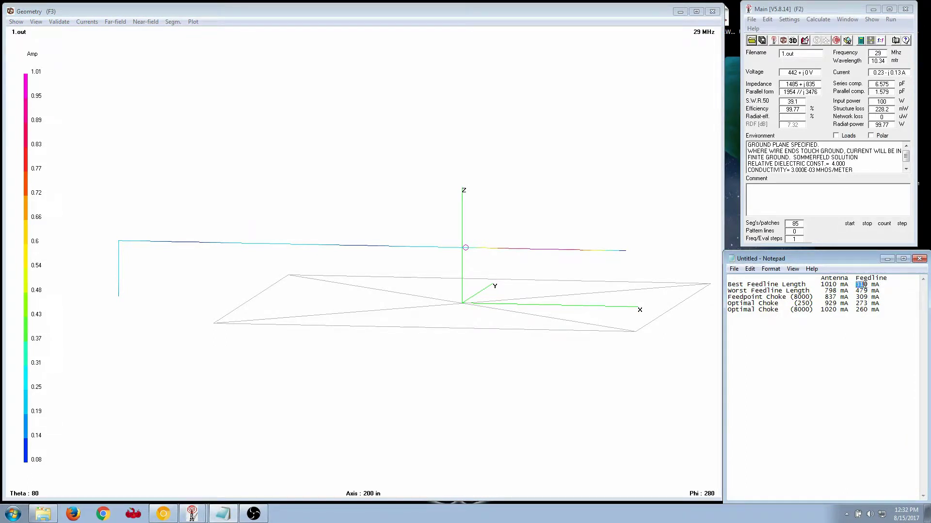
left_click(730, 287)
left_click_drag(728, 286, 878, 284)
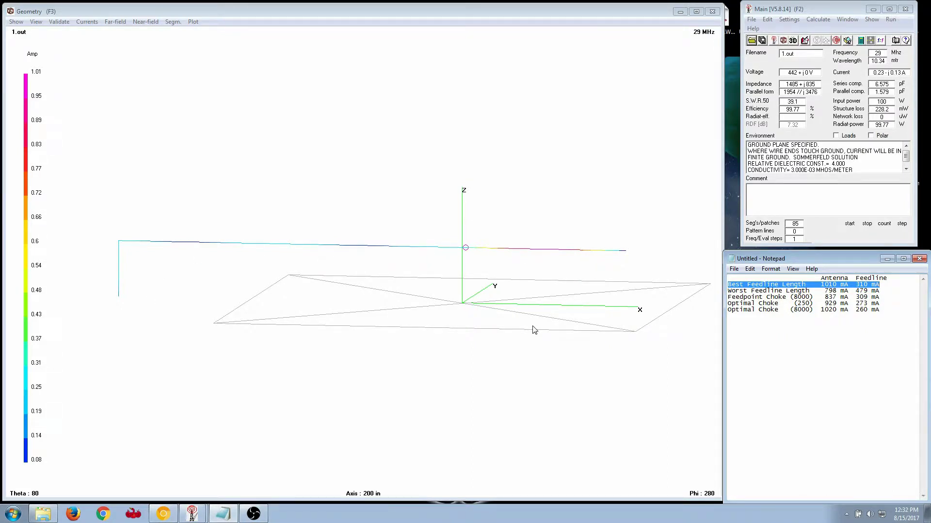
- Load the 2.nec model into 4nec2 and zoom in on it
left_click(752, 41)
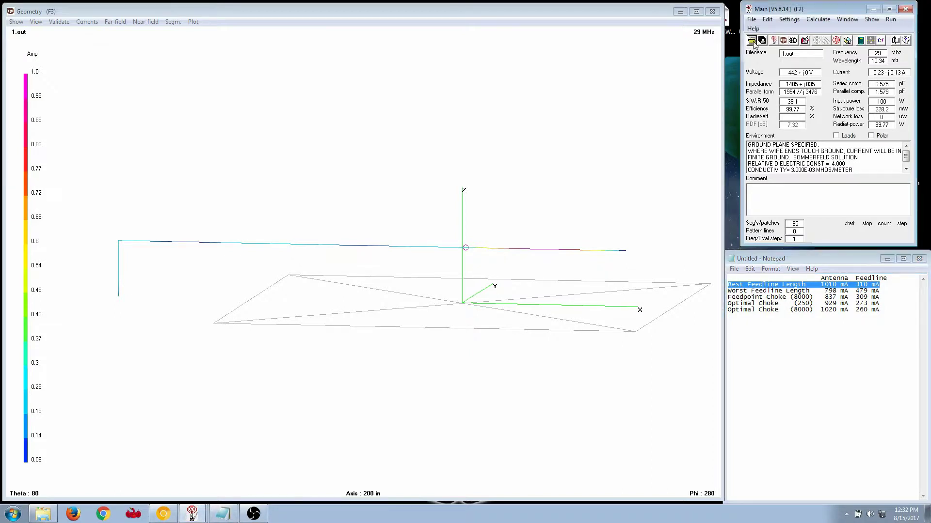
left_click(349, 189)
left_click(579, 357)
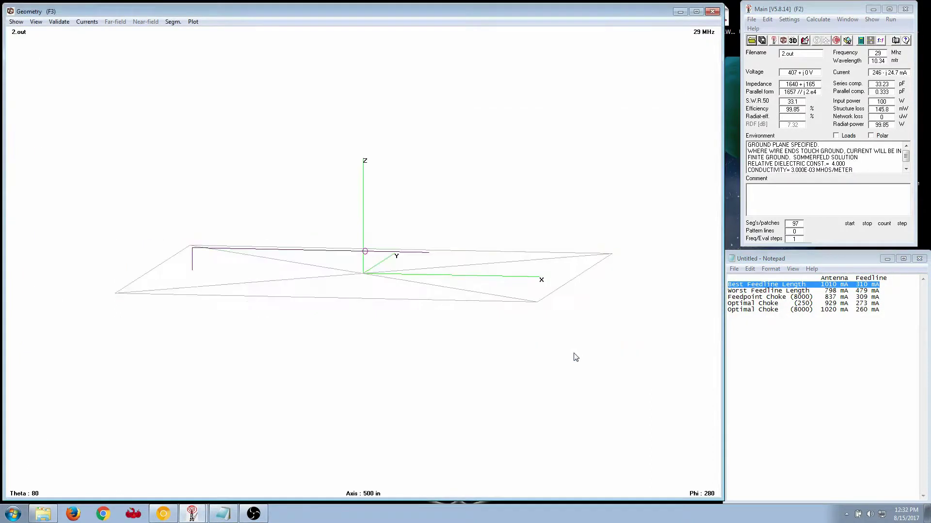
scroll(363, 173, "up", 3)
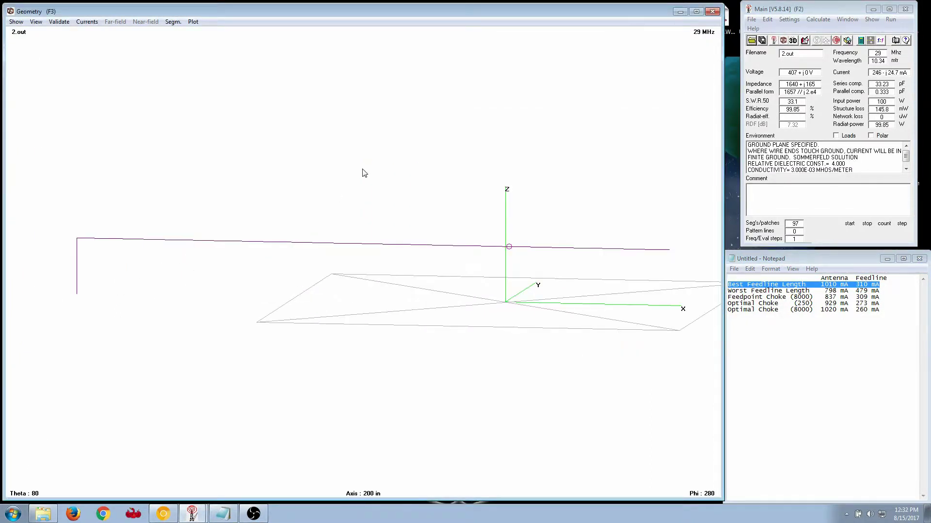
- Colour the wire by current magnitude (up to 798 mA) and highlight the Worst Feedline Length row
left_click(87, 22)
left_click(106, 91)
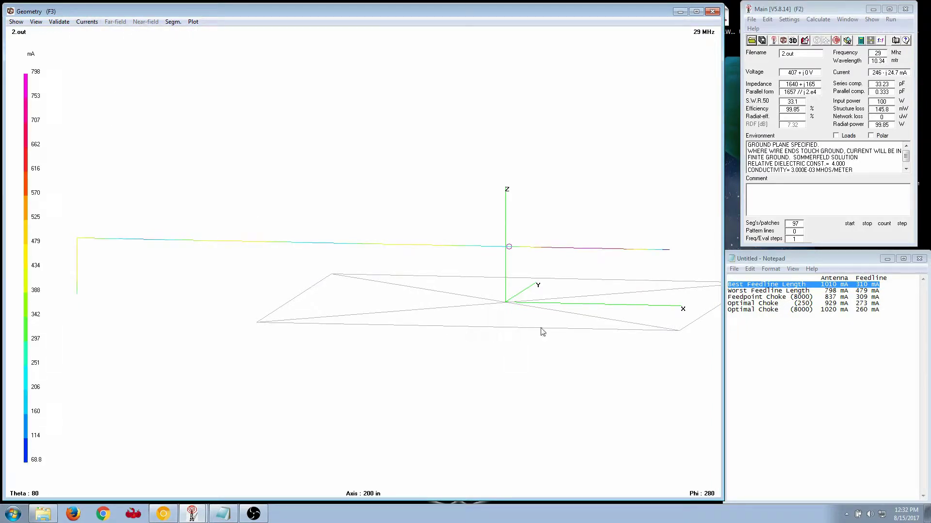
left_click(730, 293)
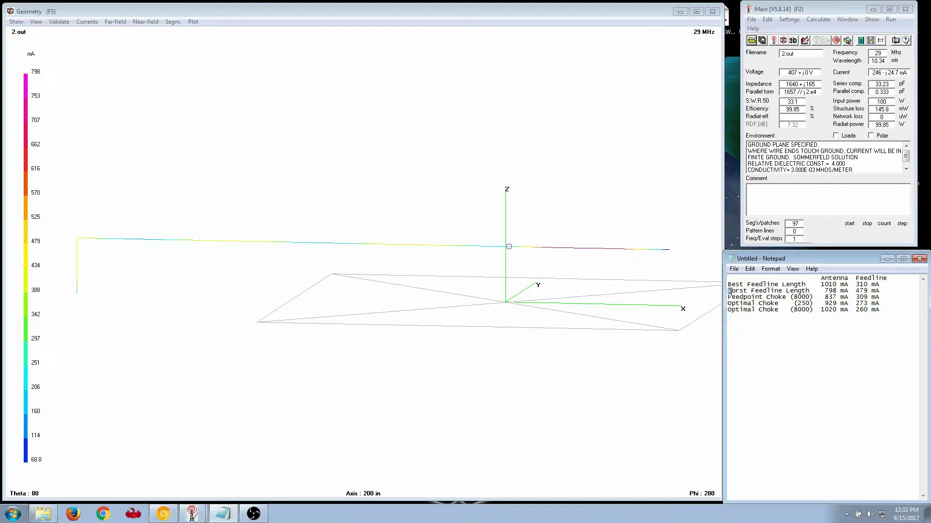
left_click_drag(728, 290, 880, 291)
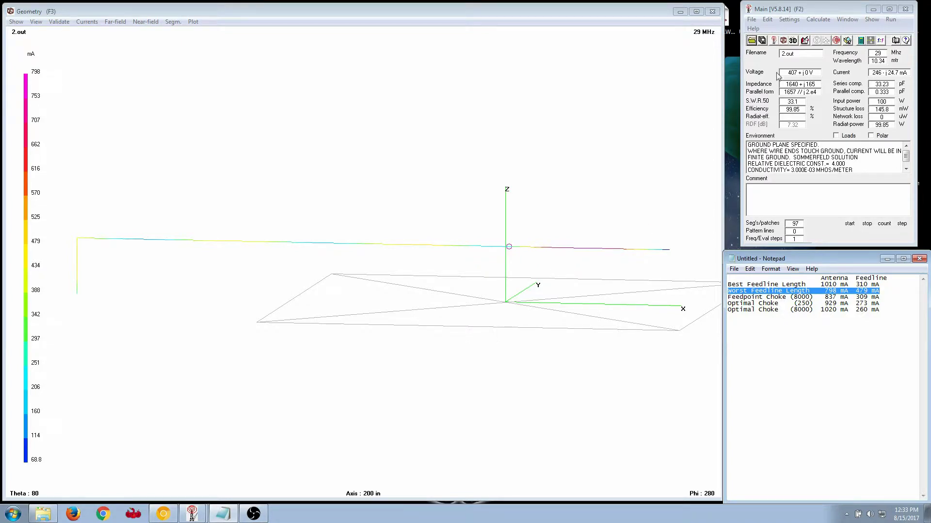
- Load the 3.nec model into 4nec2 and zoom in on it
left_click(752, 42)
left_click(308, 203)
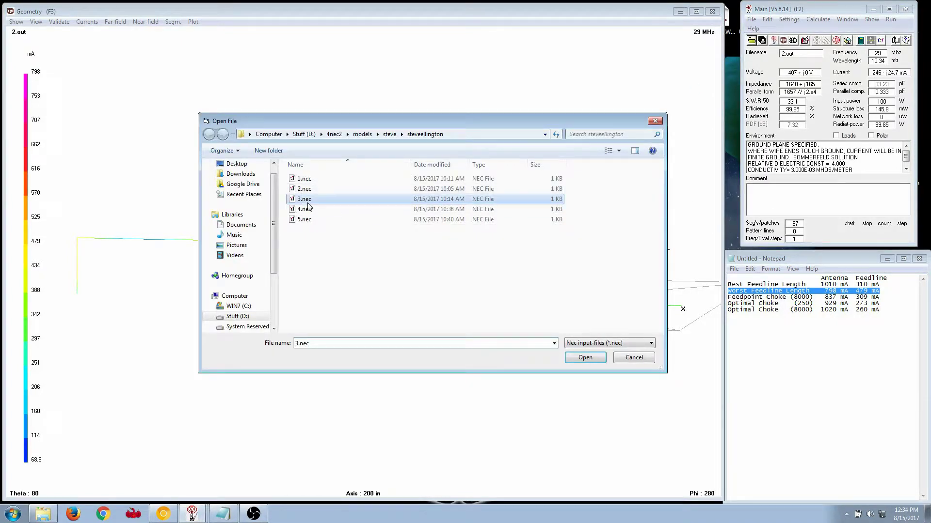
left_click(585, 358)
scroll(556, 224, "up", 3)
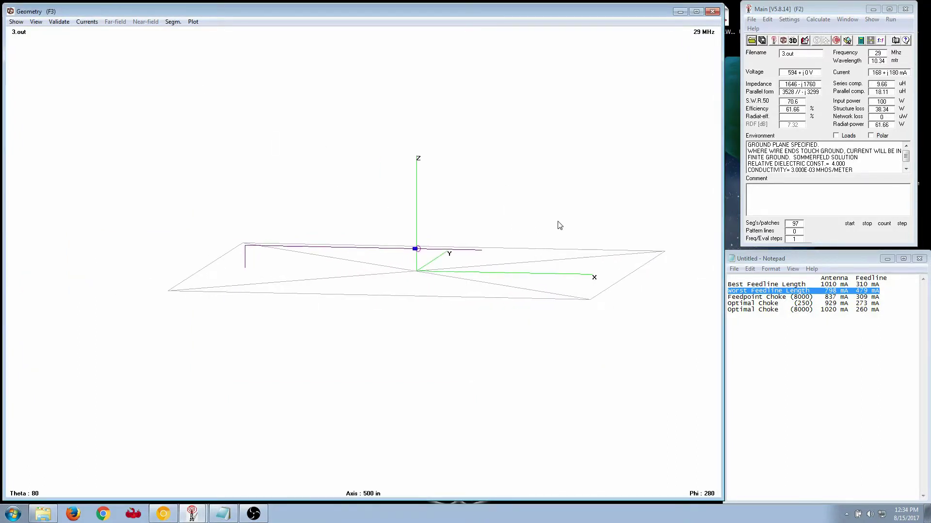
- Colour the wire by current magnitude (up to 837 mA) and highlight the Feedpoint Choke (8000) row
left_click(96, 22)
left_click(118, 96)
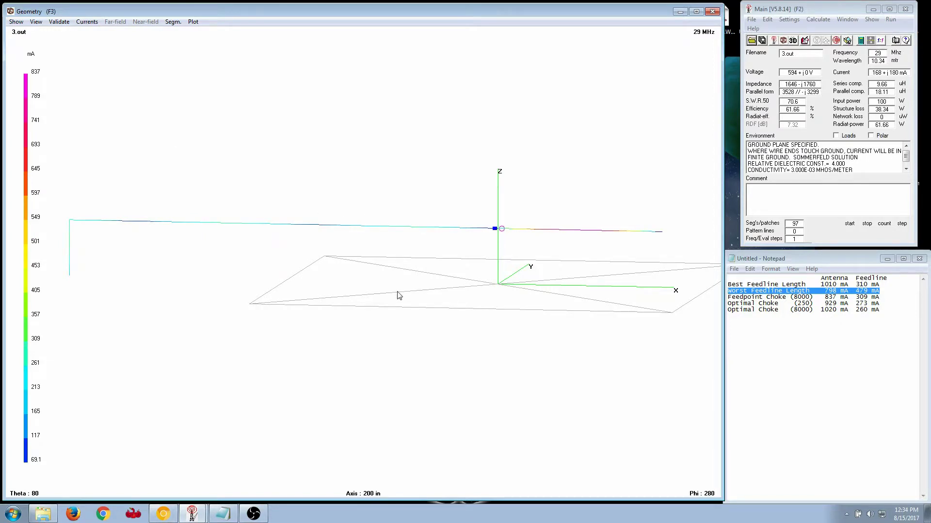
left_click_drag(399, 295, 410, 313)
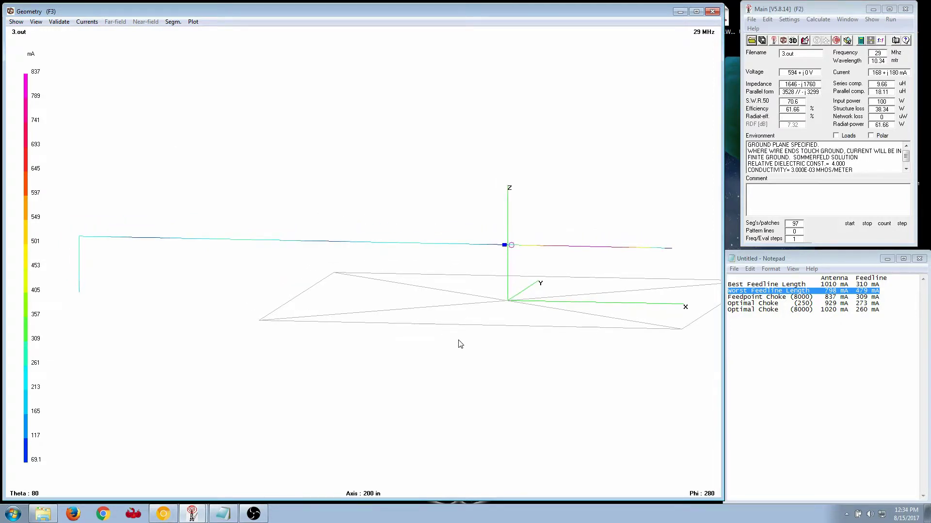
left_click(834, 308)
left_click_drag(727, 297, 880, 298)
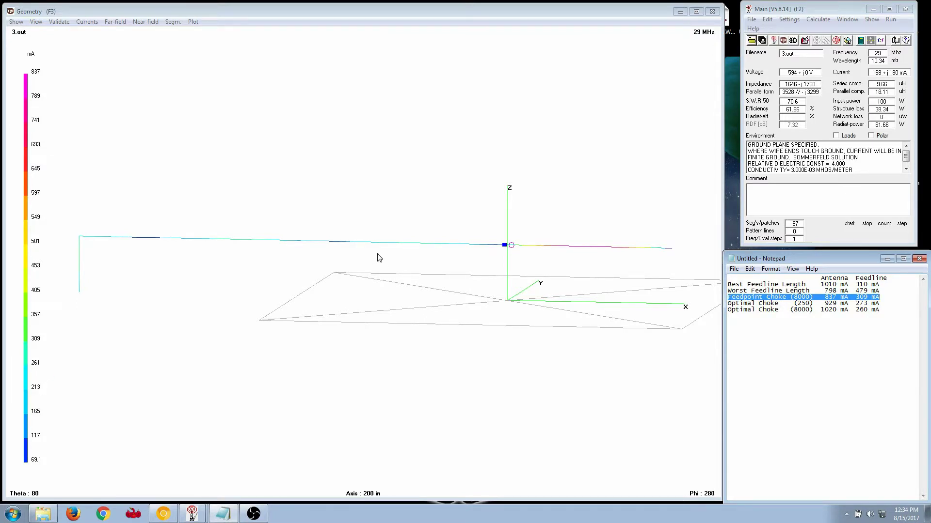
- Load the 4.nec model into 4nec2
left_click(752, 41)
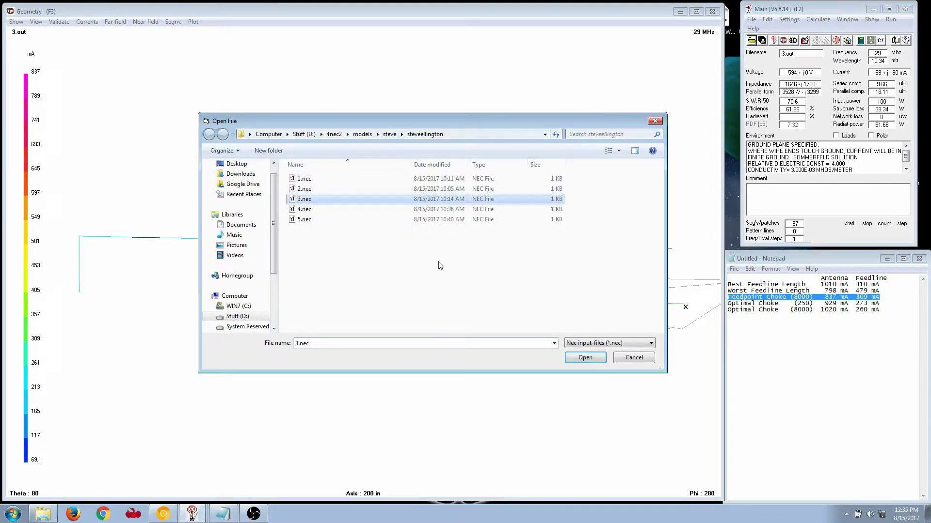
left_click(585, 357)
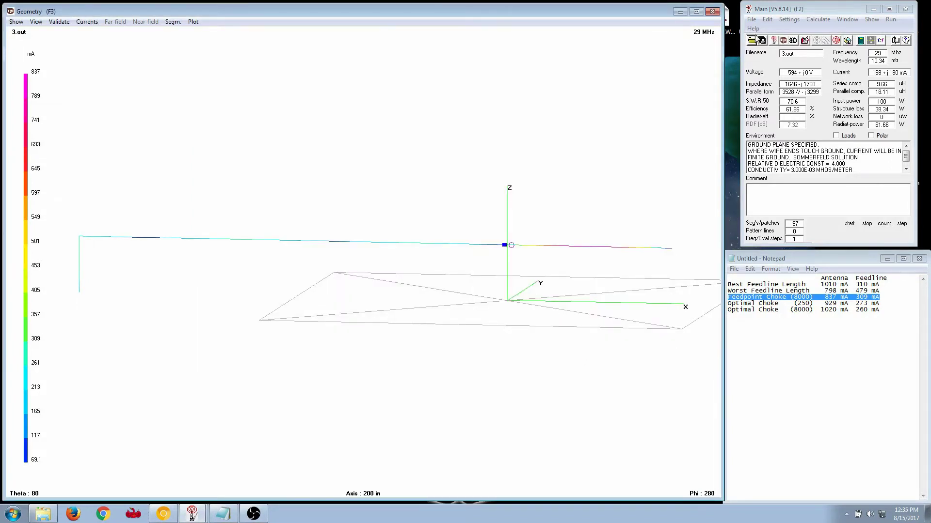
left_click(751, 42)
left_click(304, 209)
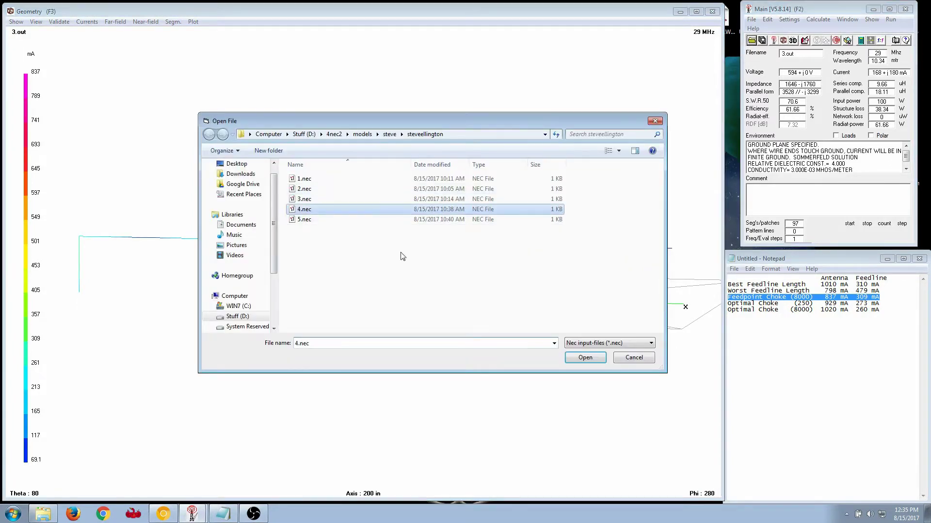
left_click(586, 357)
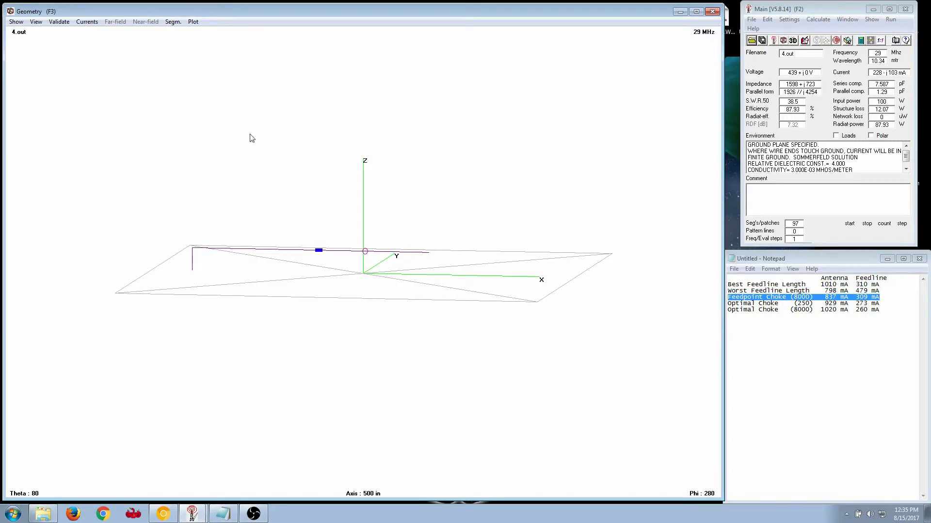
- Colour the wire by current magnitude (up to 929 mA) and highlight the Optimal Choke (250) row
left_click(84, 22)
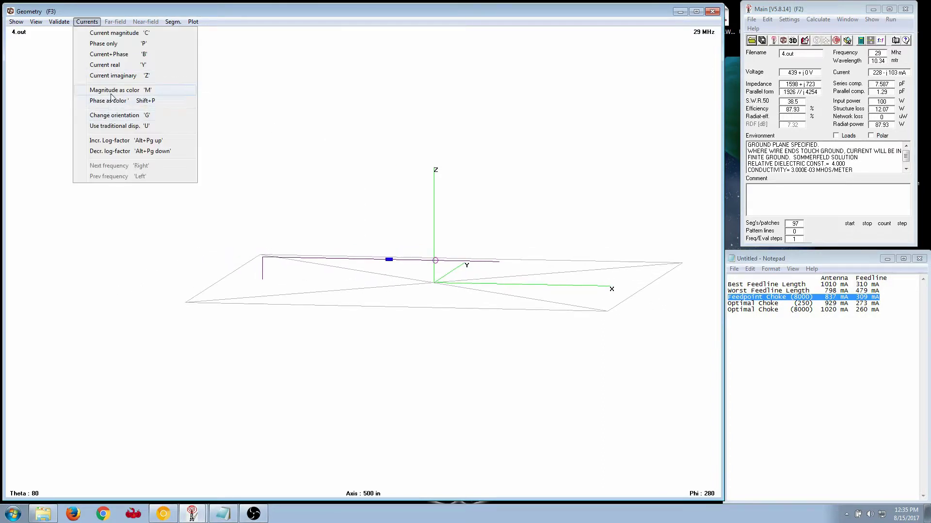
left_click(155, 90)
left_click_drag(386, 162, 434, 153)
scroll(311, 172, "up", 3)
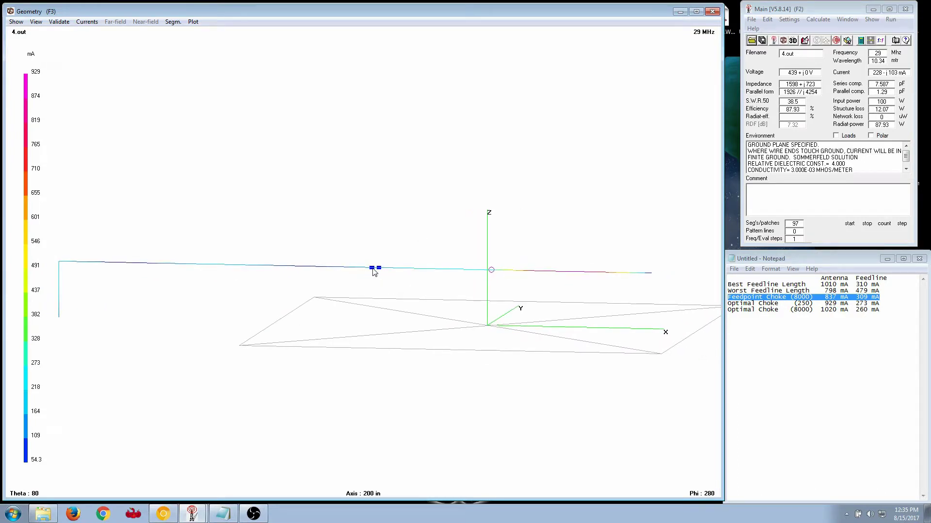
left_click_drag(727, 303, 880, 303)
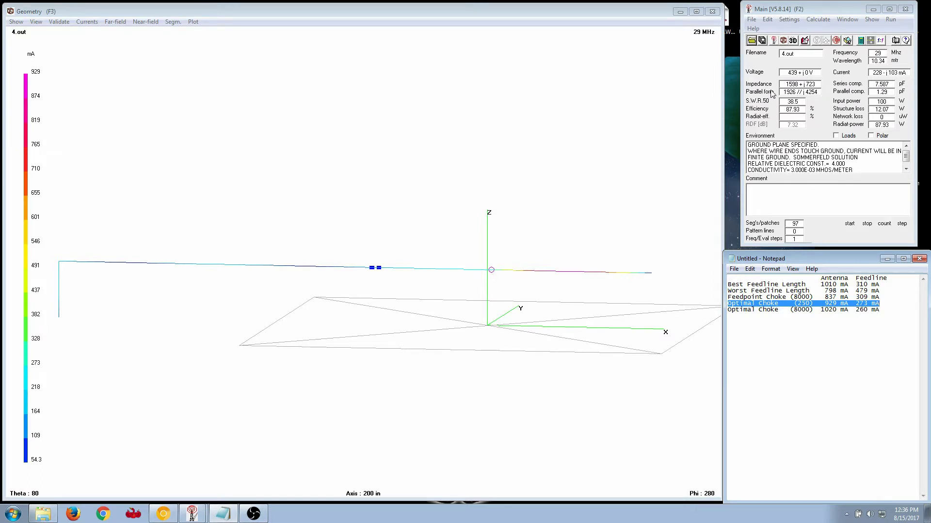
- Load the 5.nec model into 4nec2
left_click(752, 41)
left_click(306, 219)
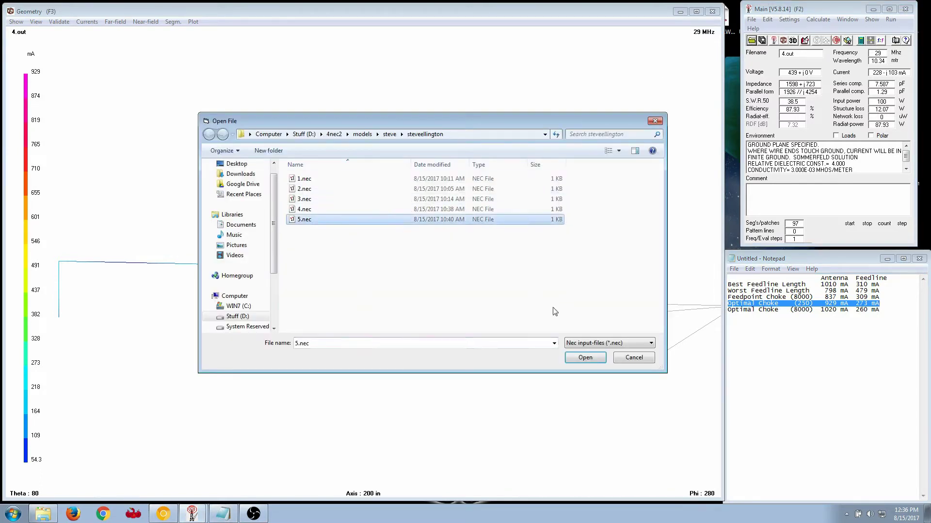
left_click(581, 358)
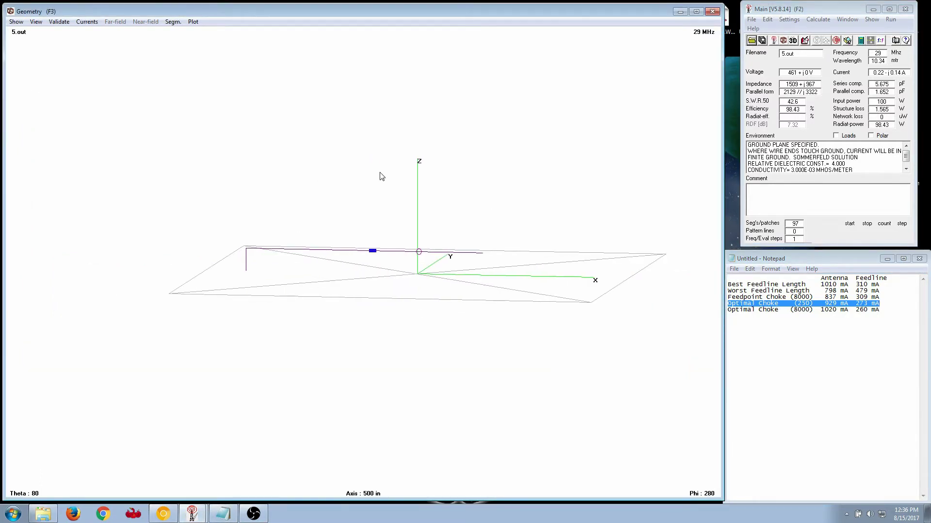
- Colour the wire by current magnitude (up to 1.02 A) and highlight the Optimal Choke (8000) row
left_click(87, 22)
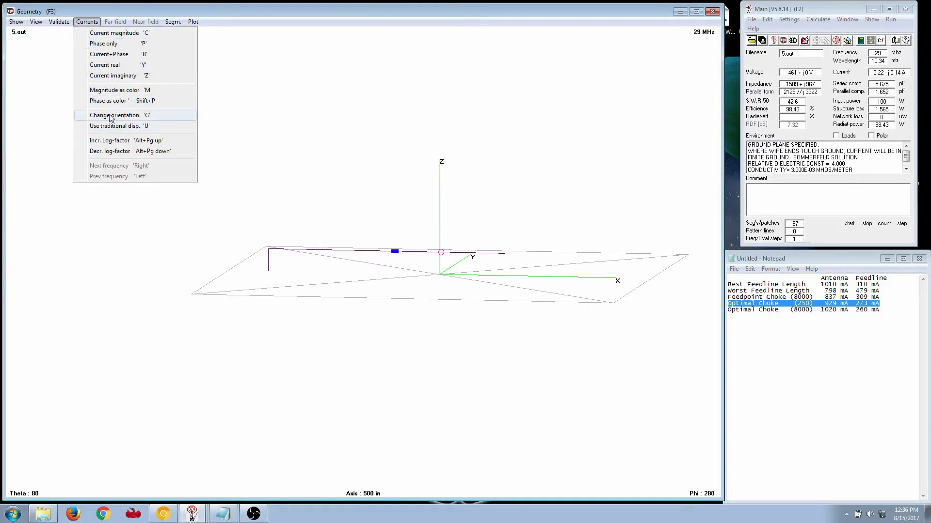
left_click(116, 90)
scroll(386, 156, "up", 3)
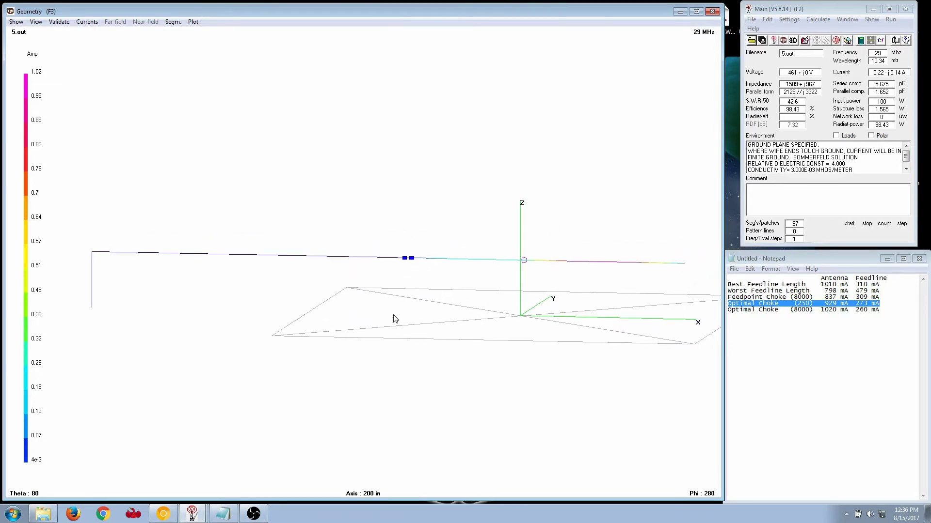
left_click_drag(728, 310, 883, 309)
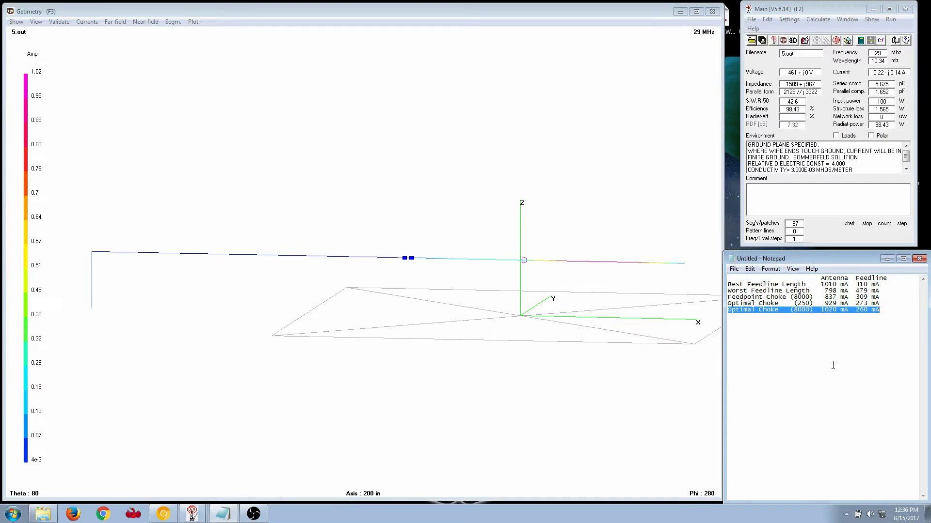